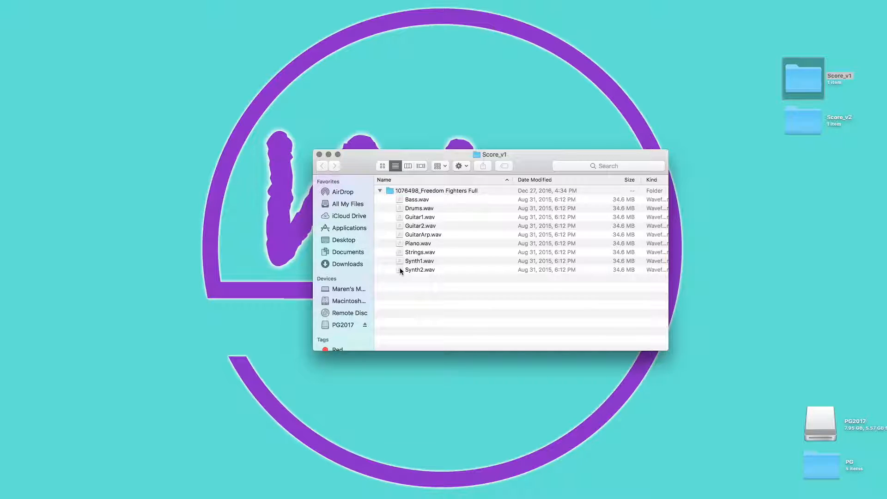
Collapse the Freedom Fighters Full folder, close the Score_v1 window, and launch Pro Tools
left_click(380, 191)
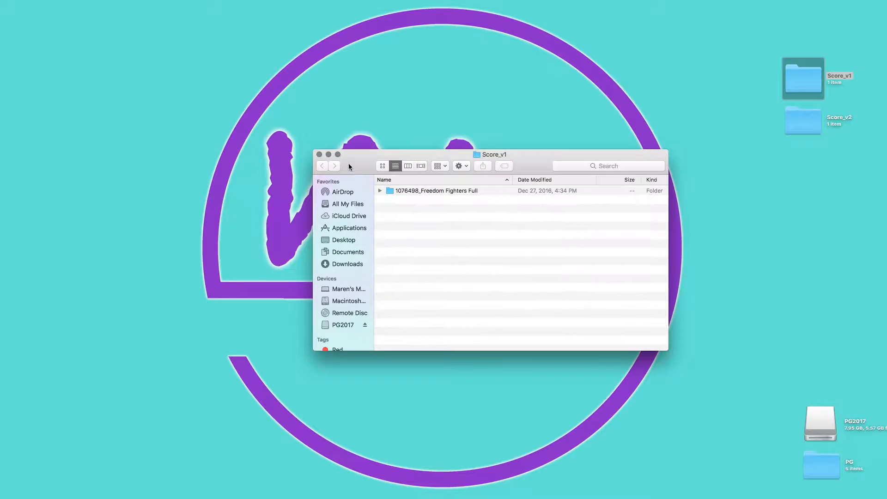
left_click(320, 155)
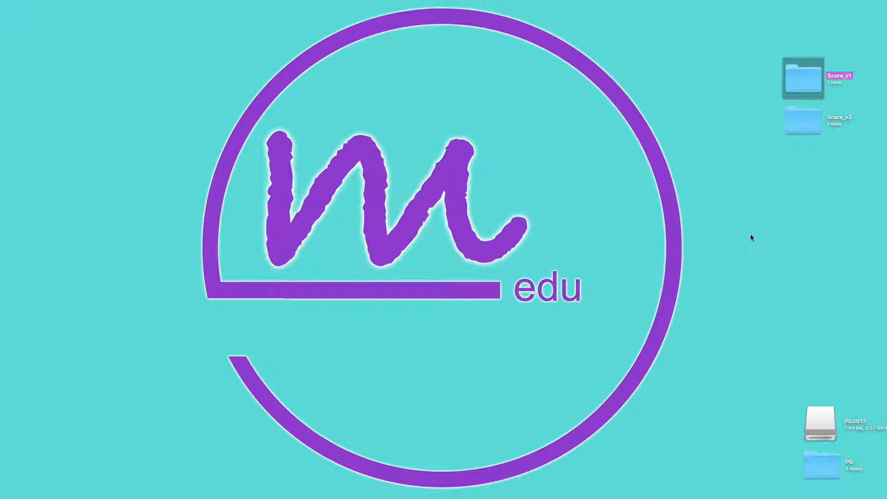
mouse_move(884, 221)
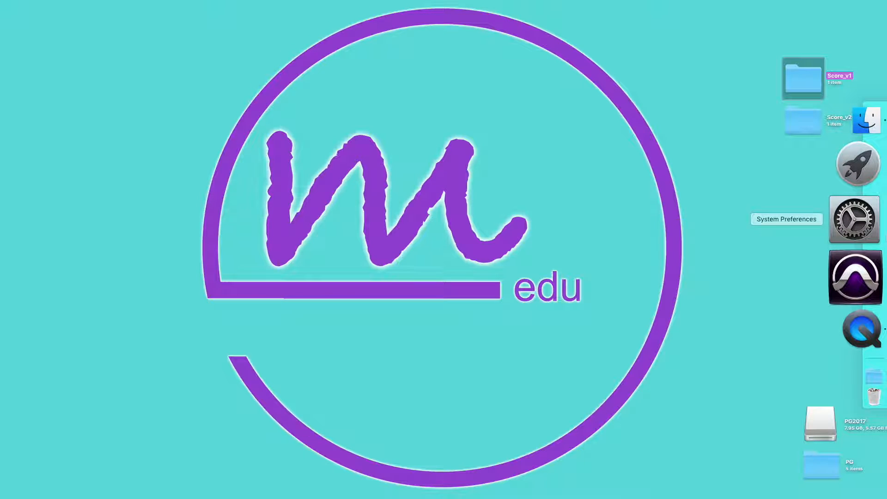
left_click(863, 252)
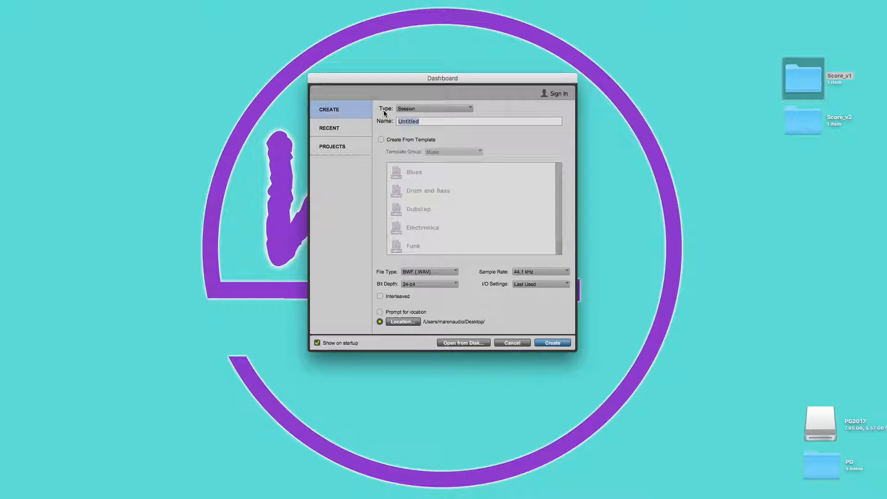
Keep the new document's type as a local session and name it Film_Score_1
left_click(471, 109)
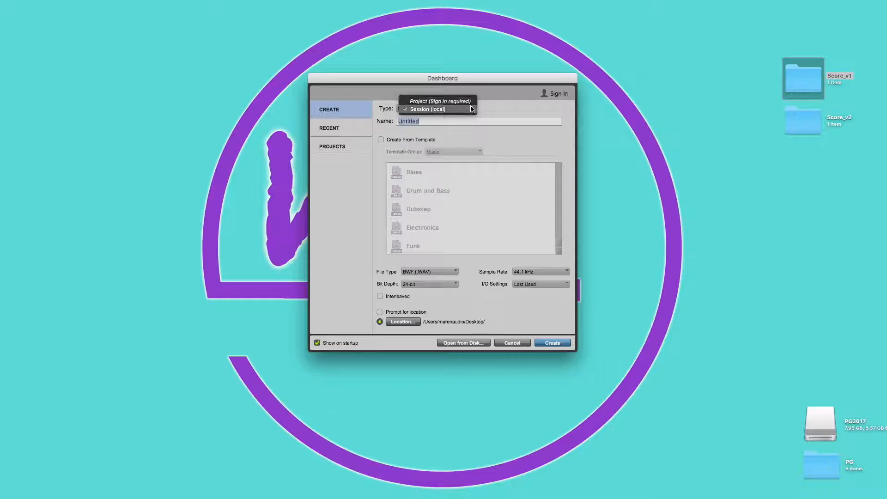
left_click(472, 110)
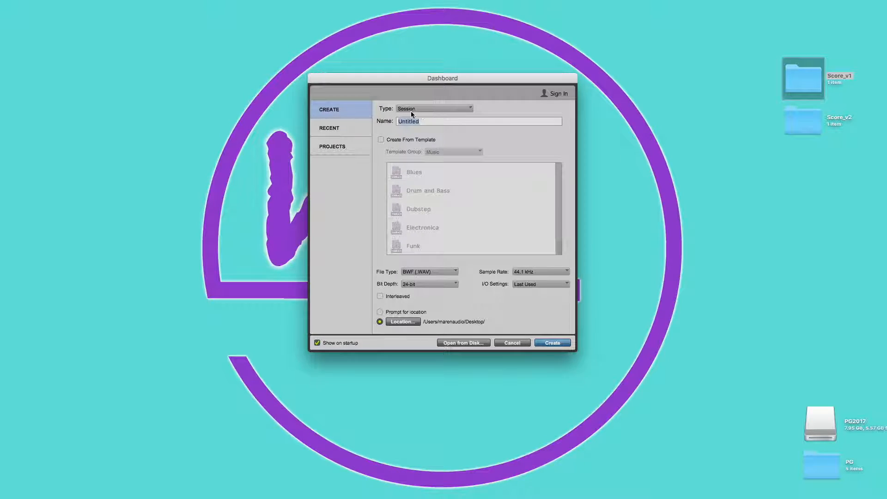
left_click_drag(421, 121, 392, 120)
type("Film_Score_1")
Keep the bit depth at 24-bit and sample rate at 44.1 kHz, choose Stereo Mix I/O settings, and create the session
left_click(454, 284)
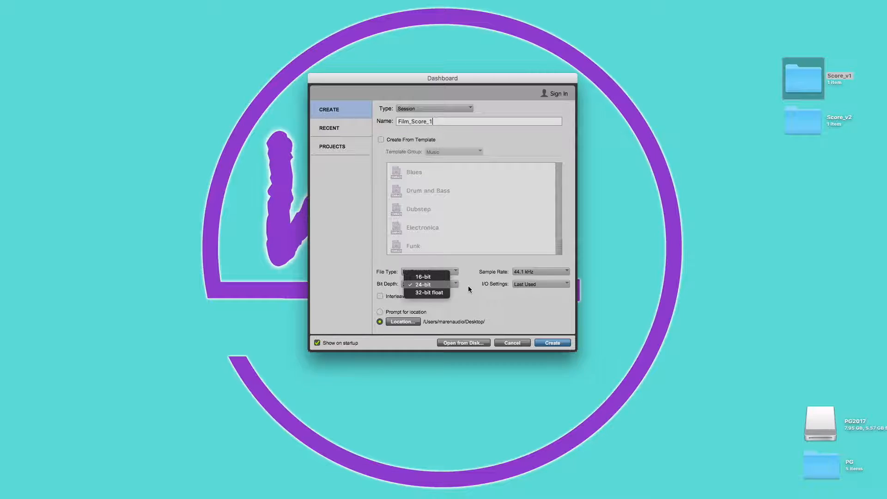
left_click(470, 288)
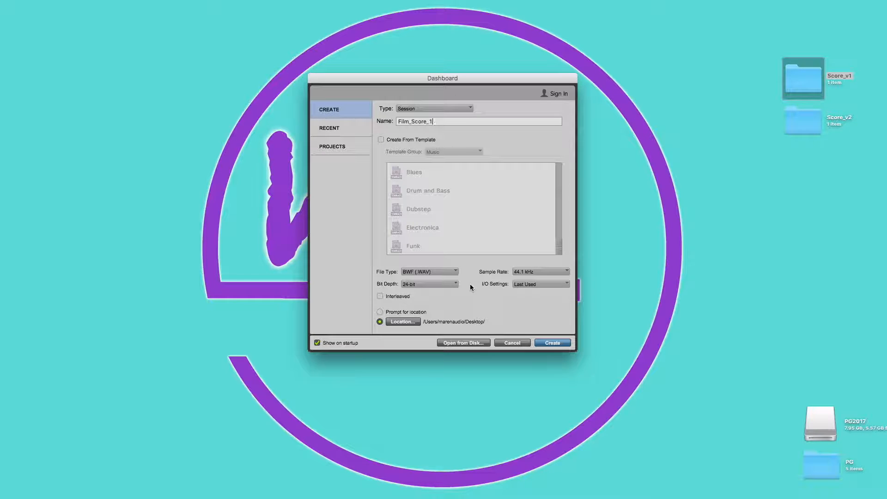
left_click(567, 272)
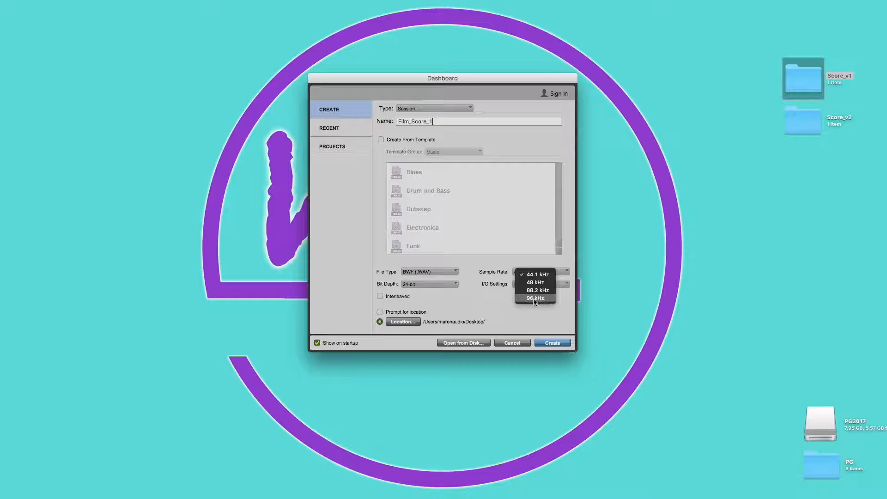
left_click(471, 294)
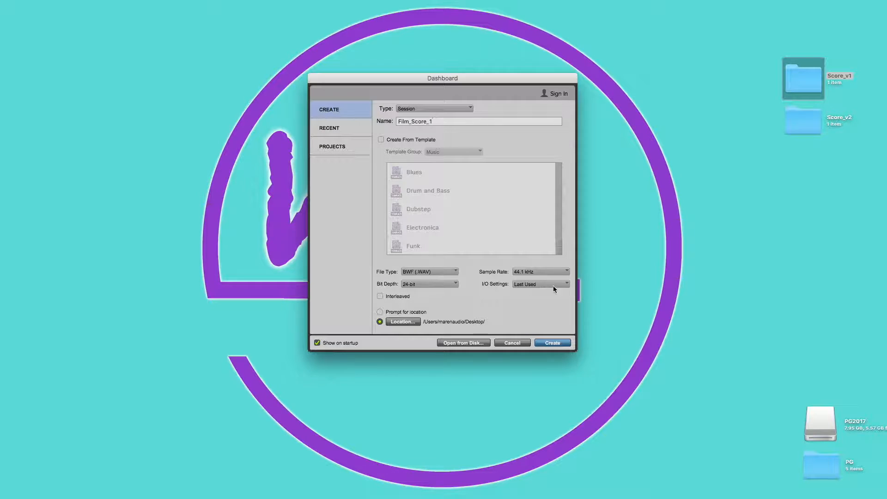
left_click(564, 284)
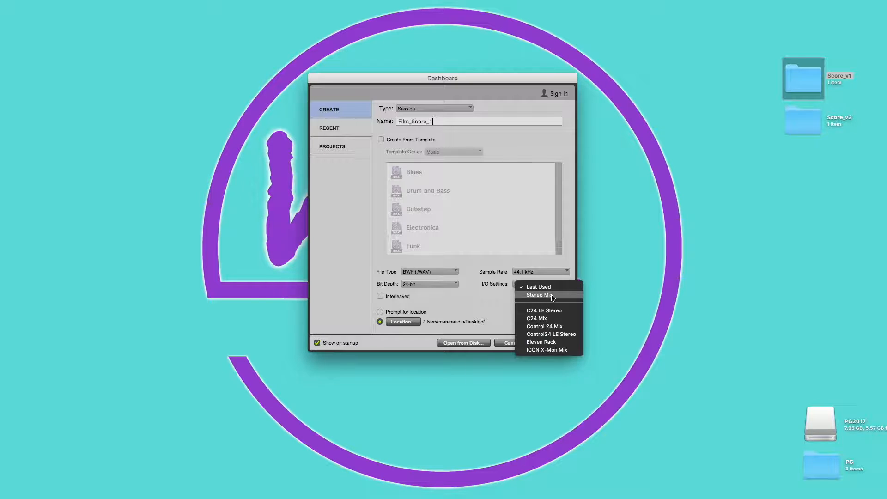
left_click(553, 296)
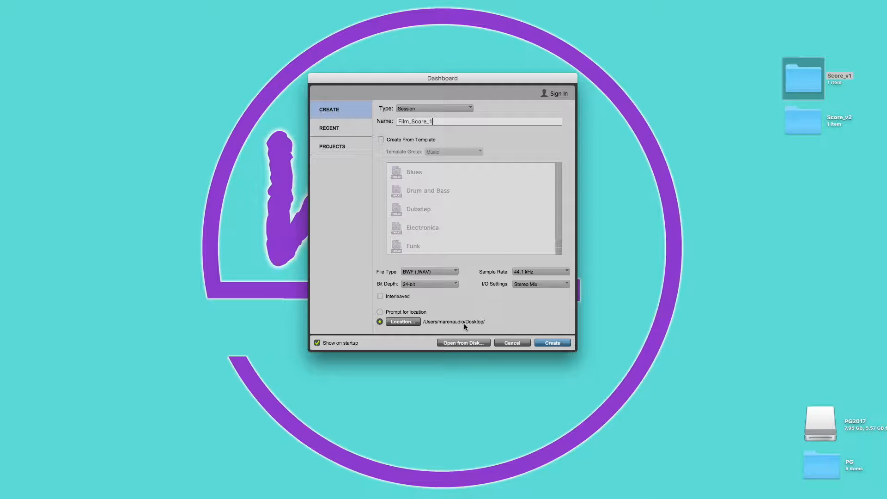
left_click(553, 344)
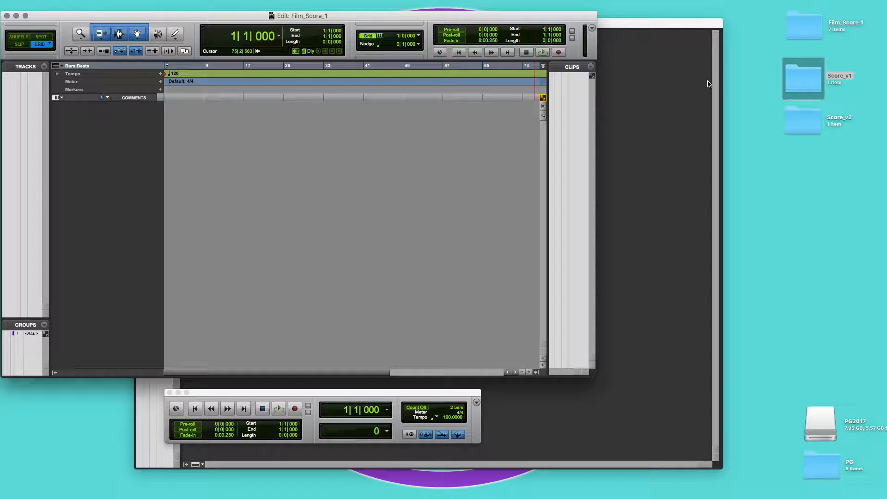
Inspect the contents of the Film_Score_1 session folder on the desktop and return to the Pro Tools Edit window
double_click(805, 28)
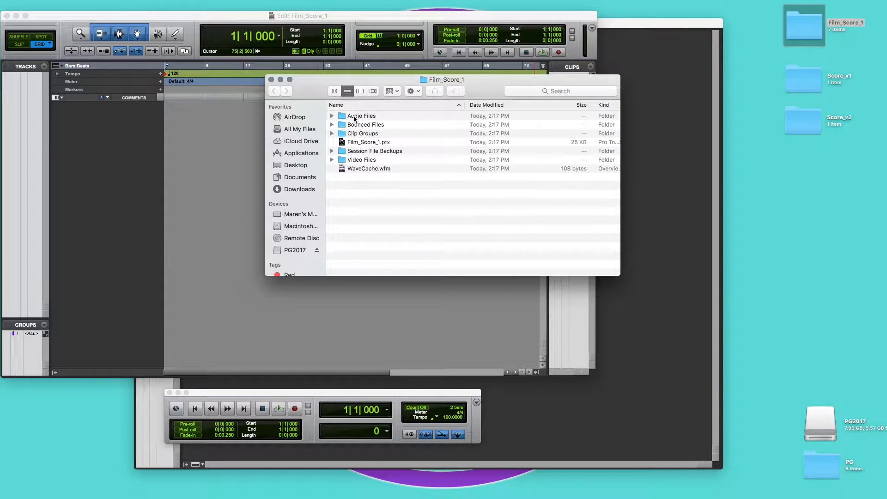
left_click(271, 80)
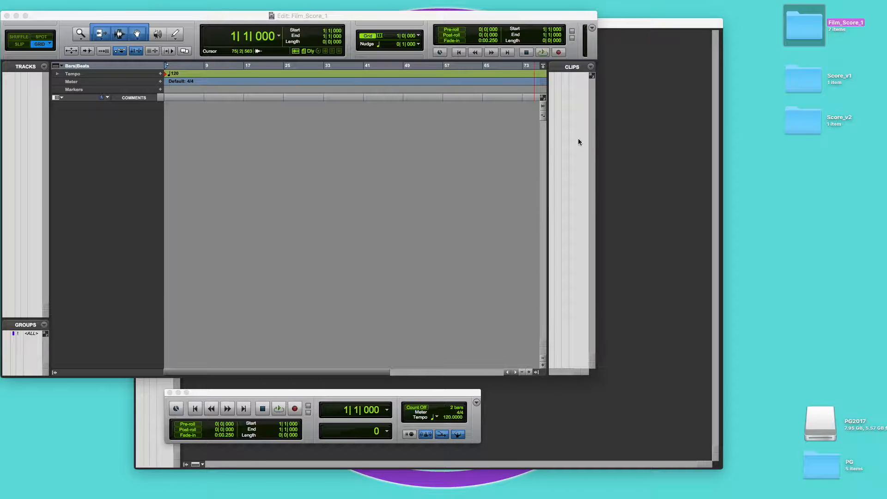
left_click(313, 166)
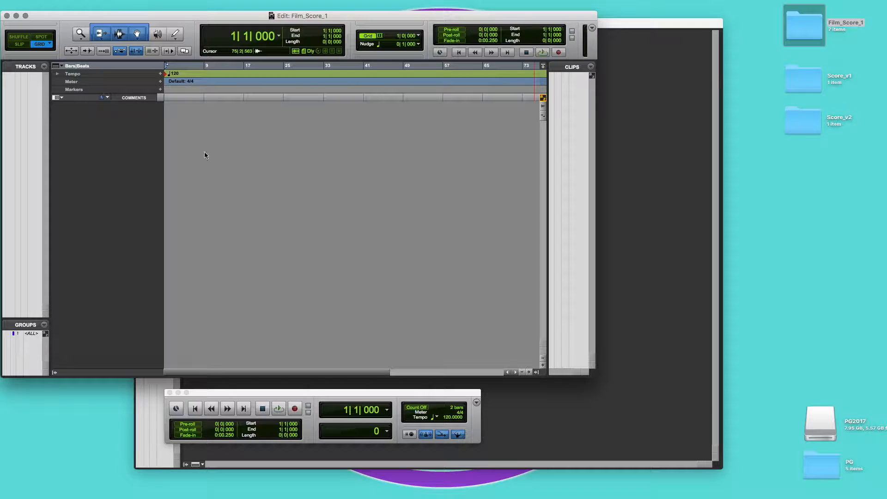
Move the Edit window lower to uncover the Mix window's title bar, and view the Mix window before returning to the Edit window
left_click_drag(189, 15, 213, 66)
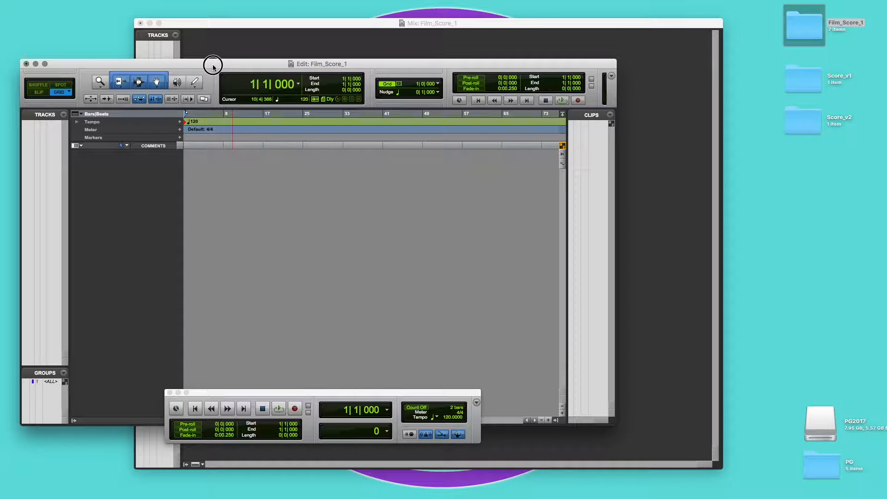
left_click(256, 24)
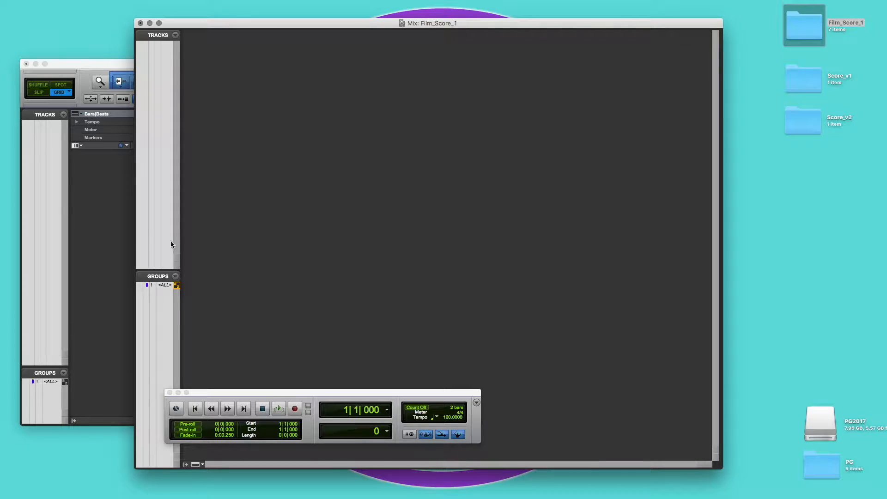
left_click(124, 195)
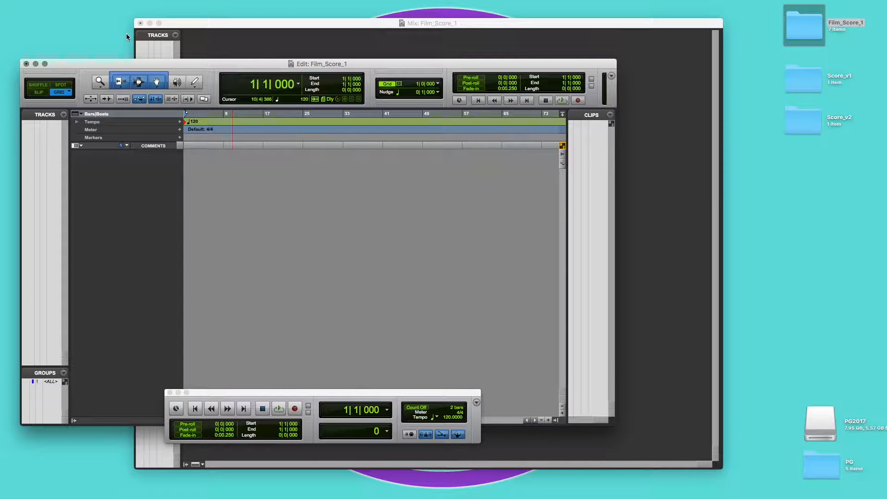
Start an audio import from the Freedom Fighters Full folder in Score_v1 and add Bass.wav to the clips to import as a copy
mouse_move(162, 3)
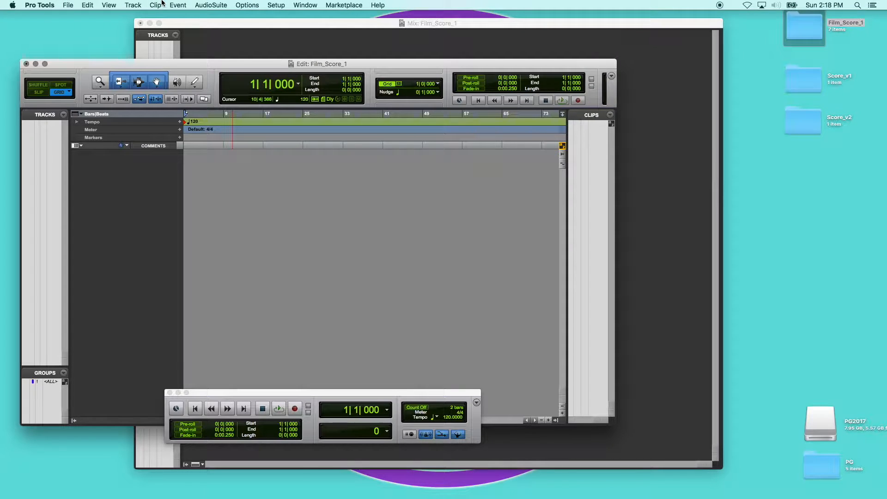
left_click(67, 5)
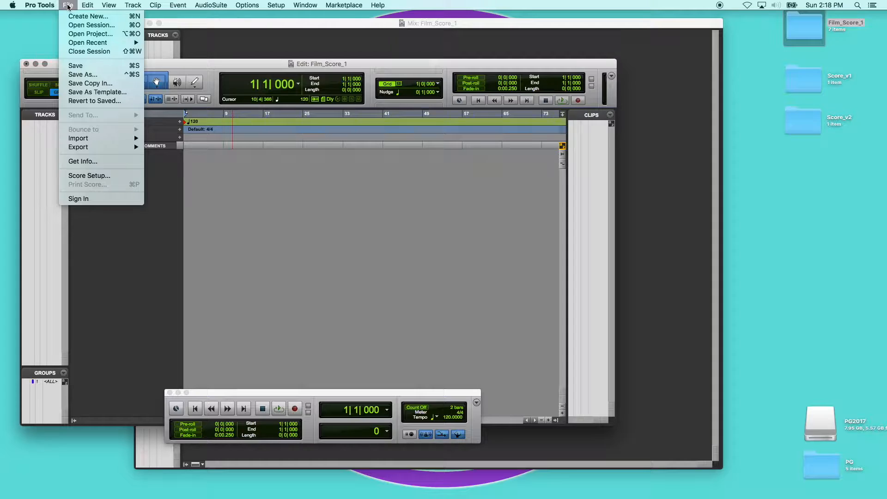
mouse_move(86, 138)
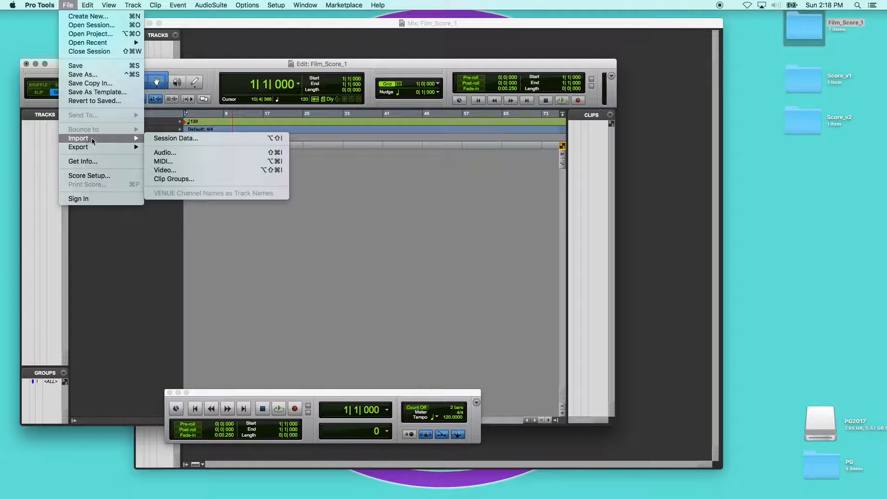
left_click(169, 156)
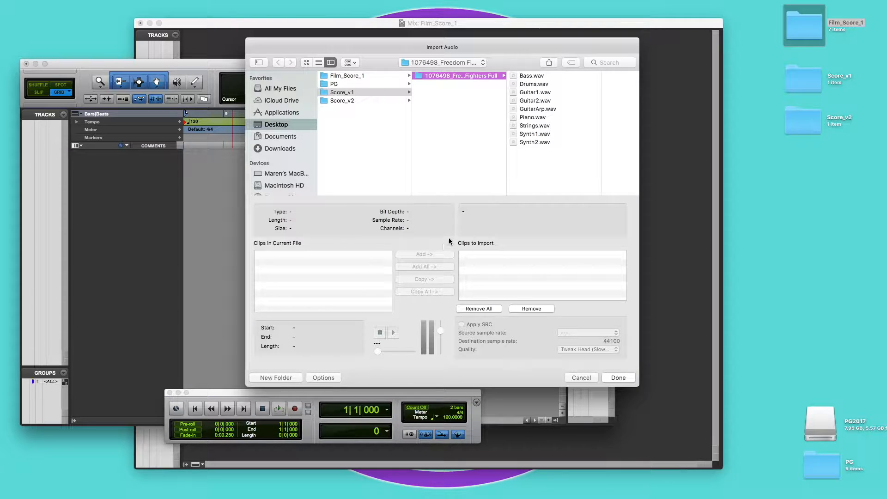
left_click(324, 93)
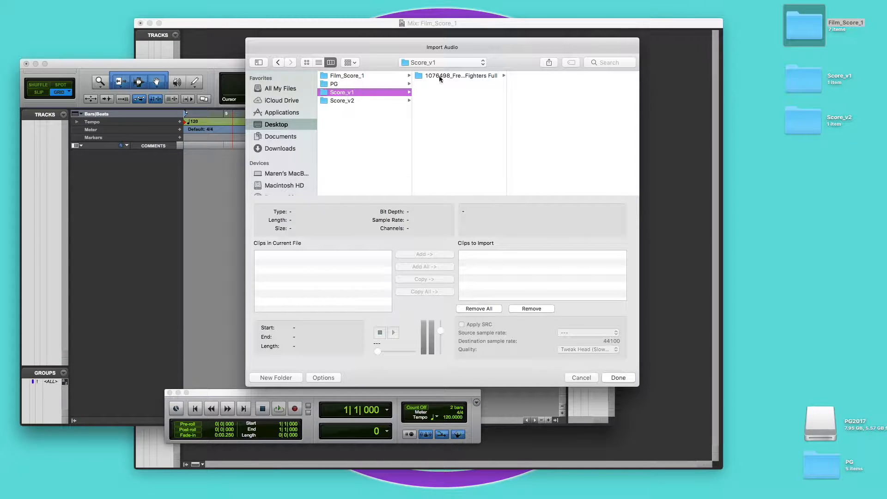
left_click(420, 75)
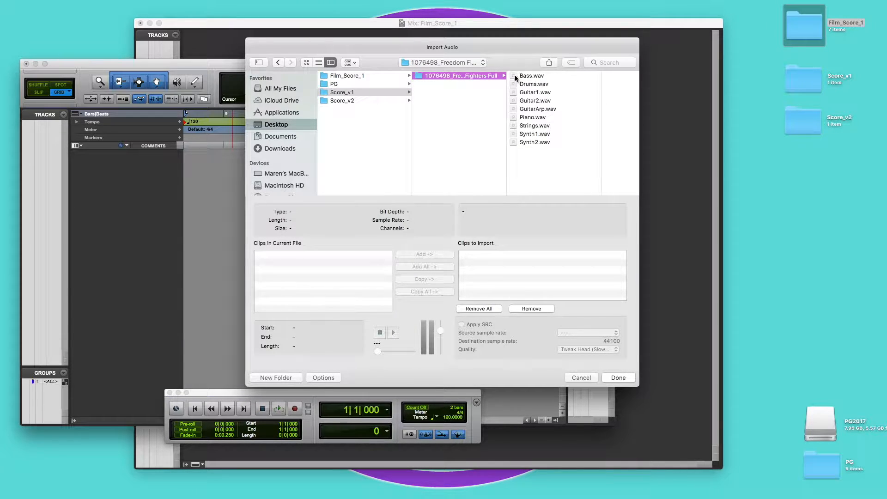
left_click(514, 75)
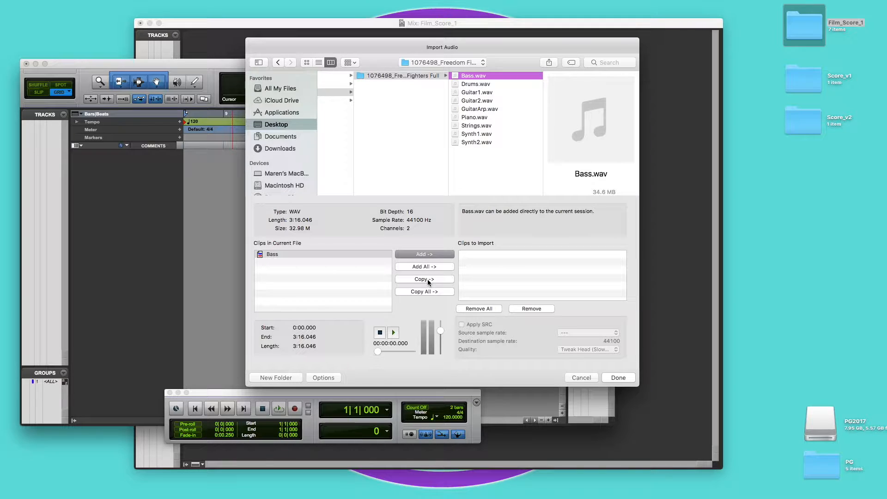
left_click(427, 279)
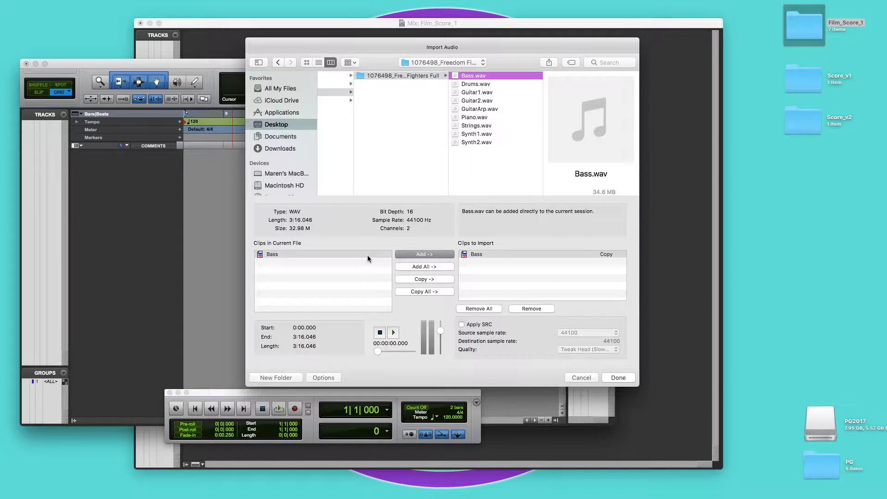
Add the remaining files from Drums.wav through Synth2.wav to the import list as copies and confirm the list
left_click(459, 85)
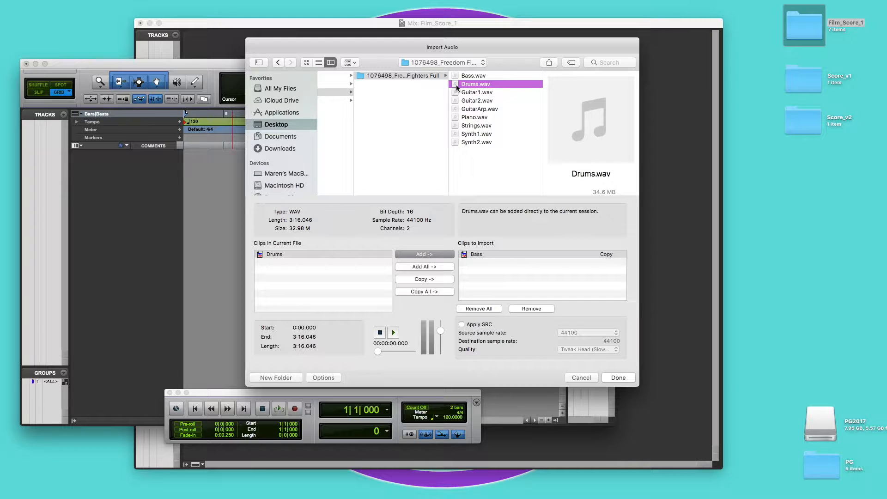
left_click(456, 142, "shift")
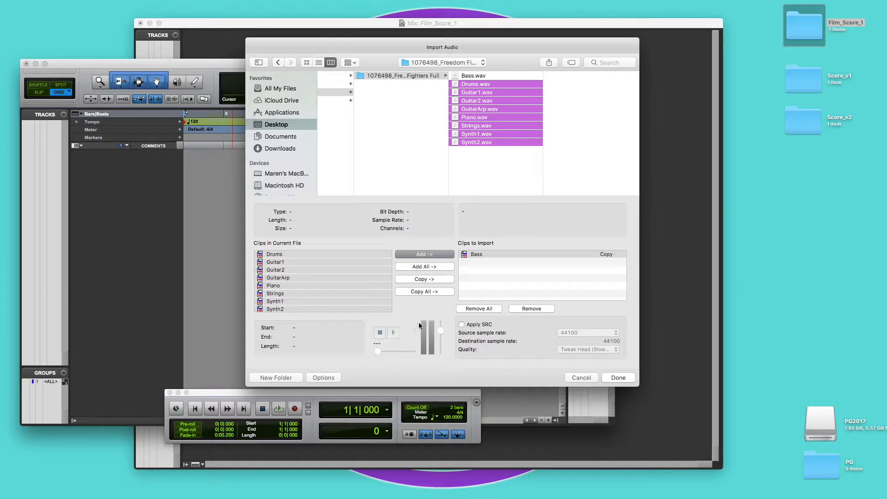
left_click(422, 292)
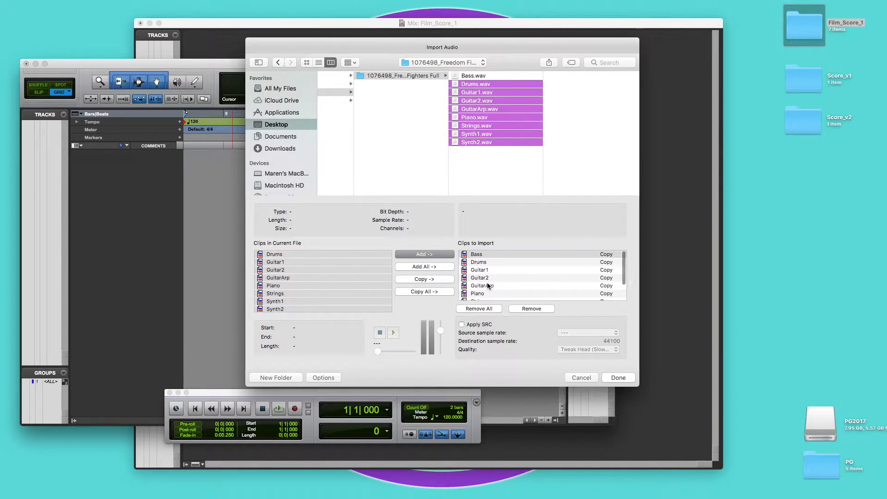
left_click(619, 378)
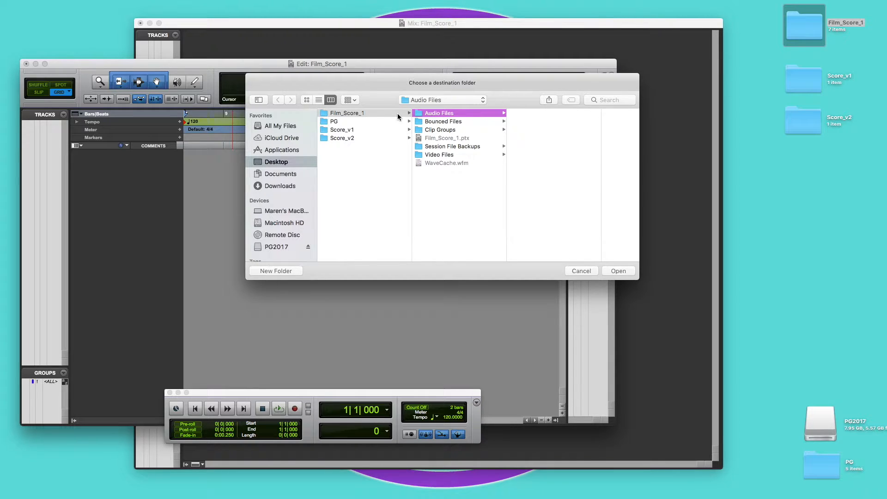
Choose the Audio Files folder inside Film_Score_1 as the destination for the copied audio
left_click(334, 114)
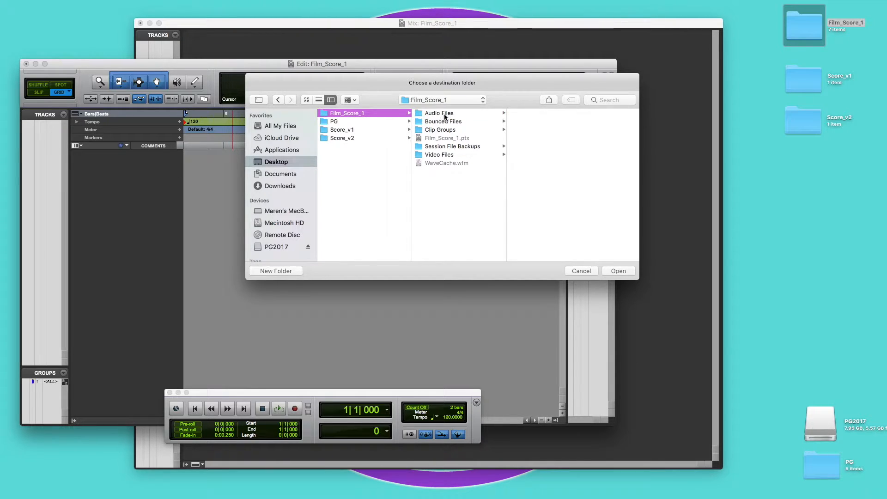
left_click(419, 115)
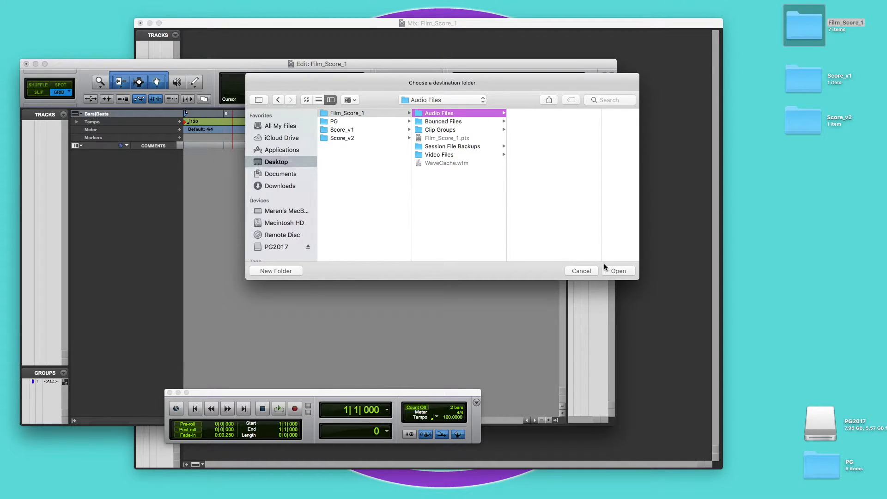
left_click(617, 272)
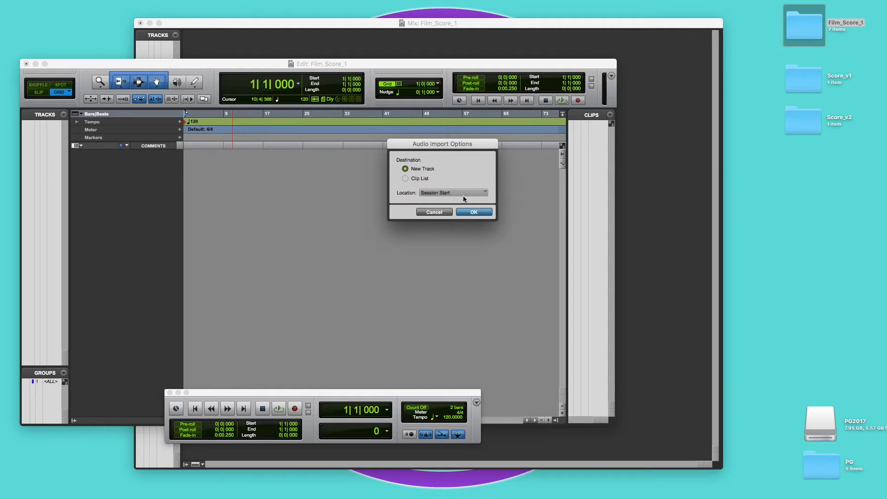
Import the audio onto new tracks at Session Start, and check the tracks in both the Mix and Edit windows
left_click(484, 193)
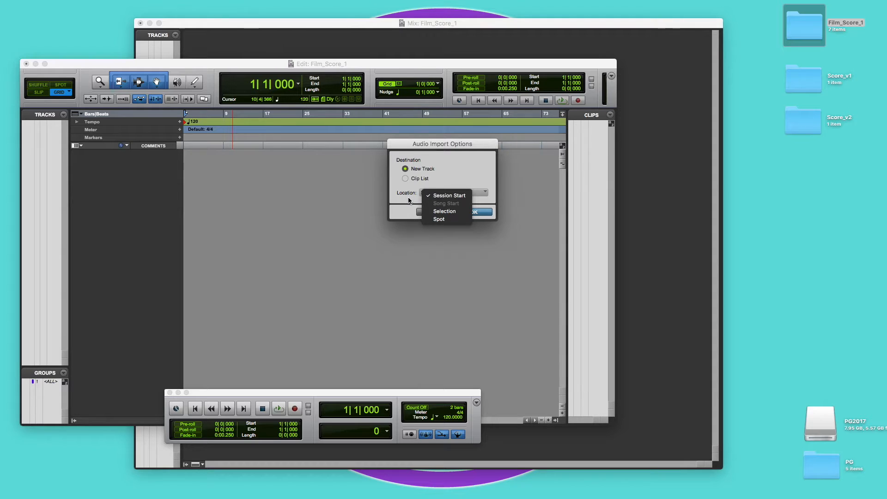
left_click(432, 195)
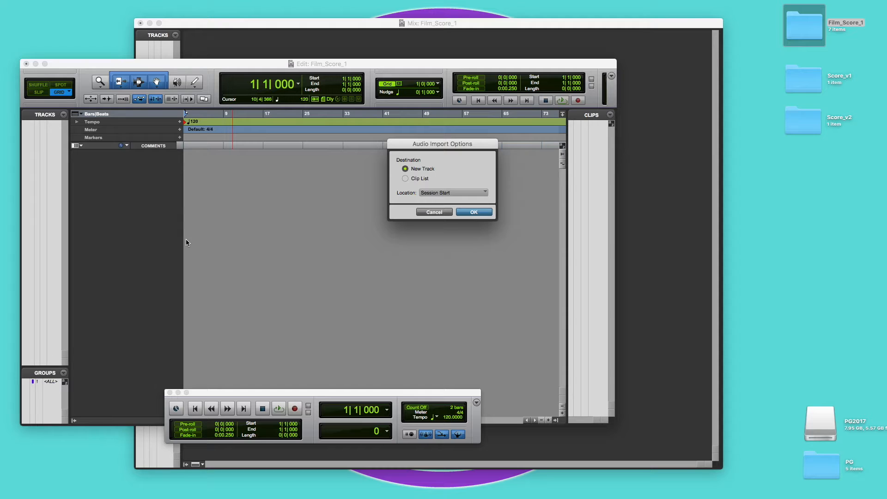
left_click(474, 212)
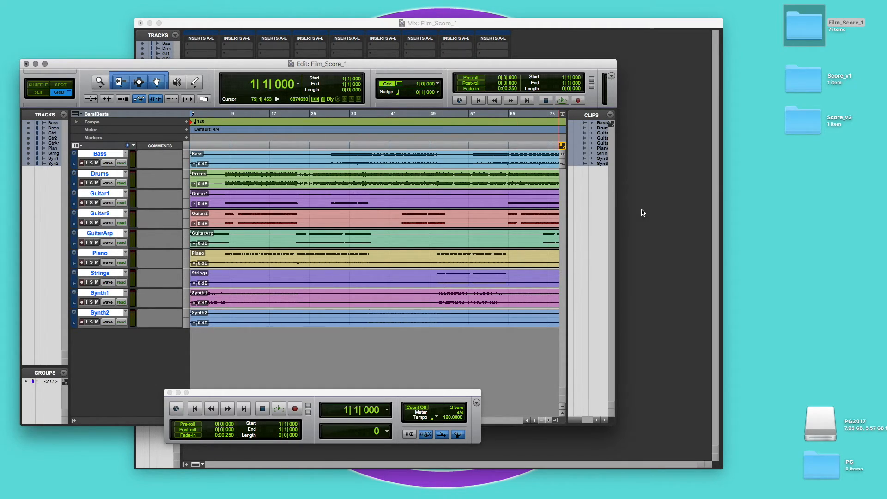
key("super+equal")
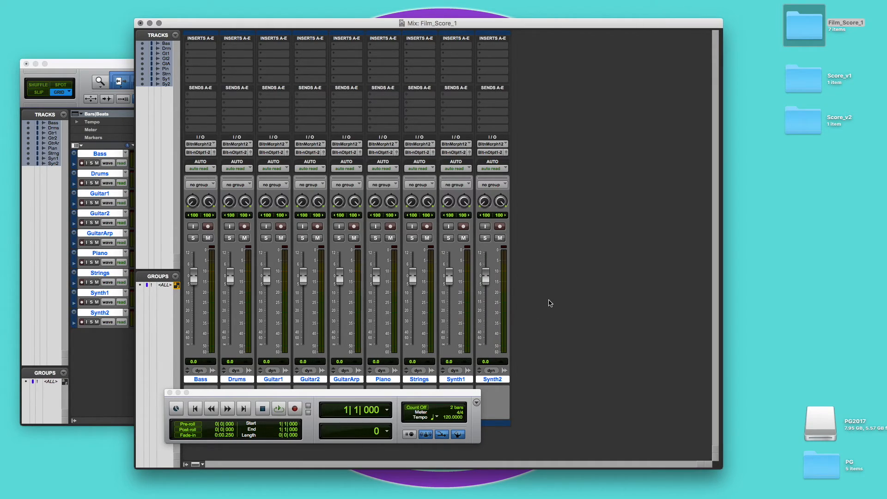
left_click(122, 367)
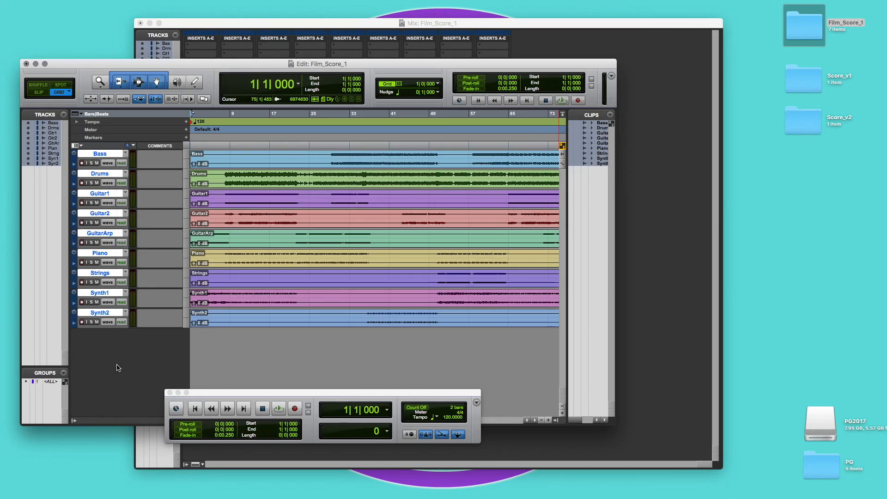